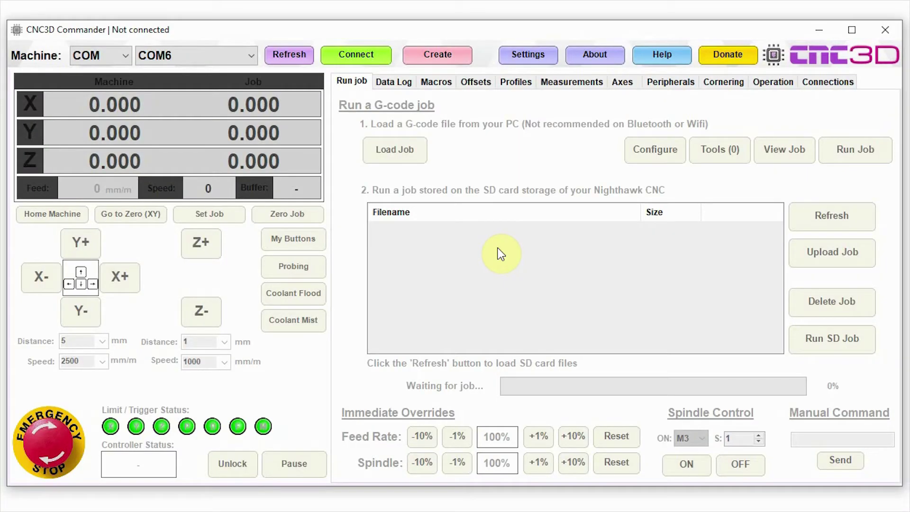
- Connect to the CNC machine on COM6 and update its operation settings to use Laser
left_click(348, 56)
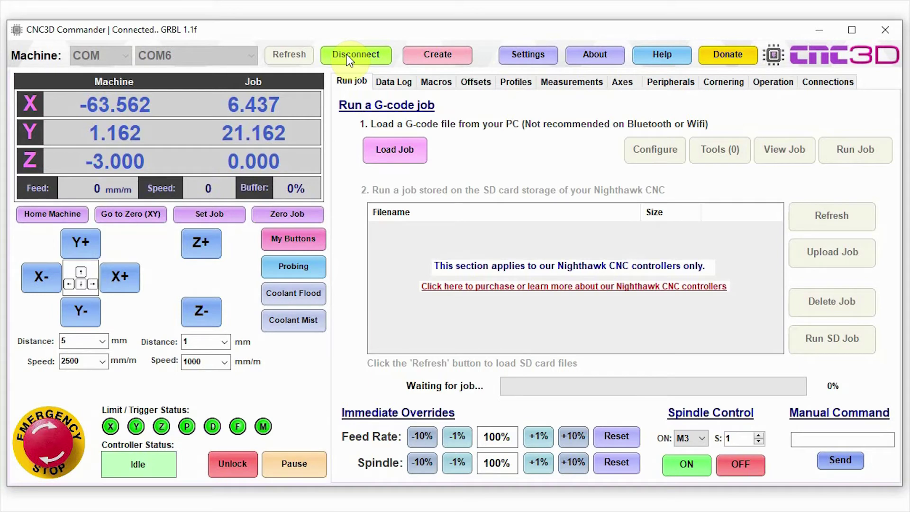
left_click(770, 87)
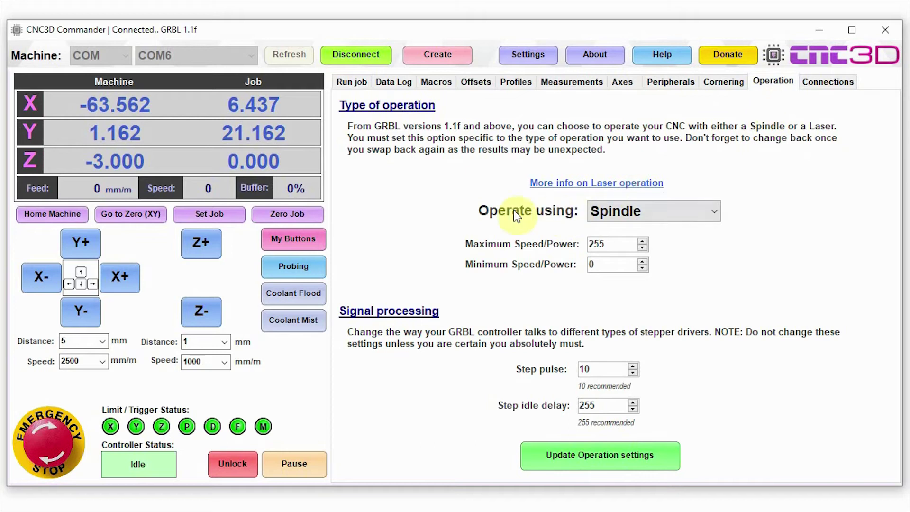
left_click(622, 214)
left_click(621, 247)
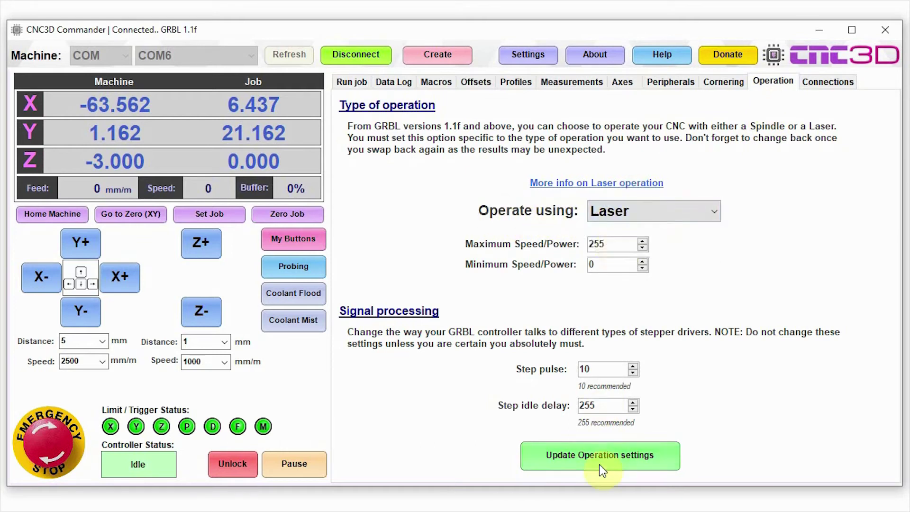
left_click(599, 464)
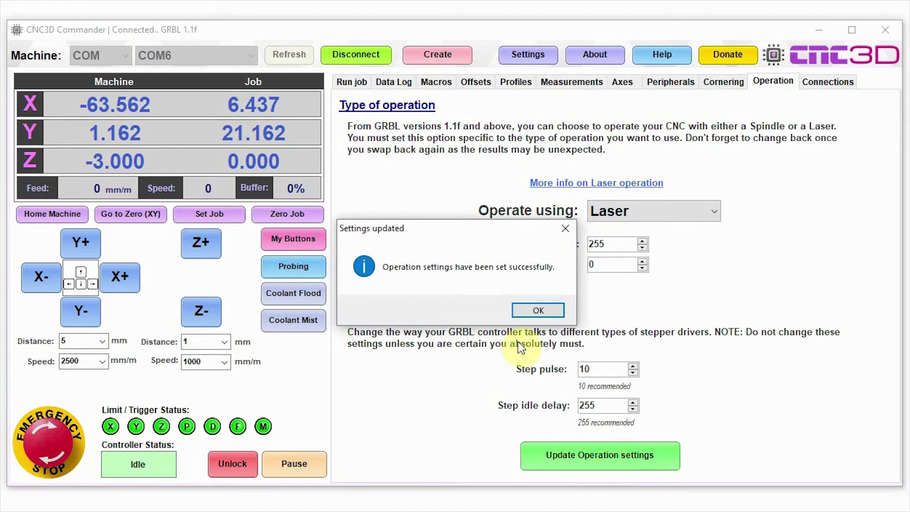
left_click(537, 310)
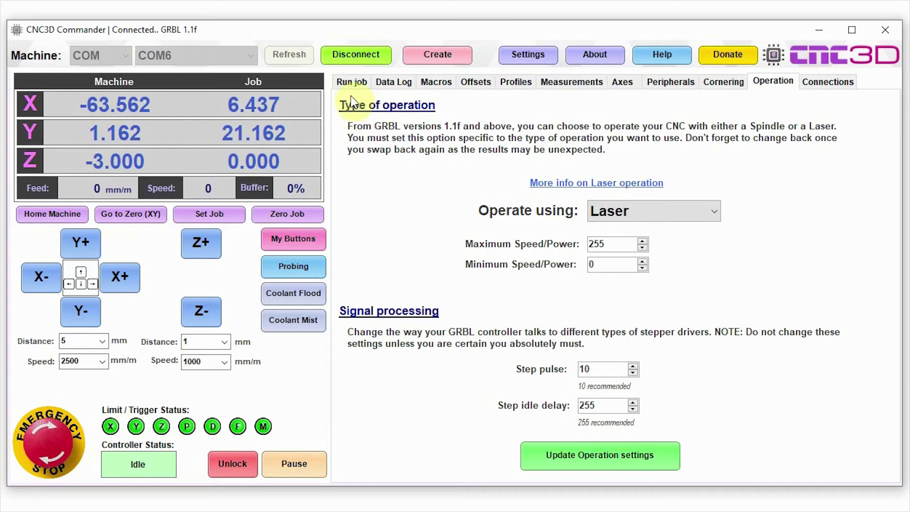
- Test the laser with M3 at power 1 and a 5 mm jog in X+, switching it off at the end
left_click(349, 84)
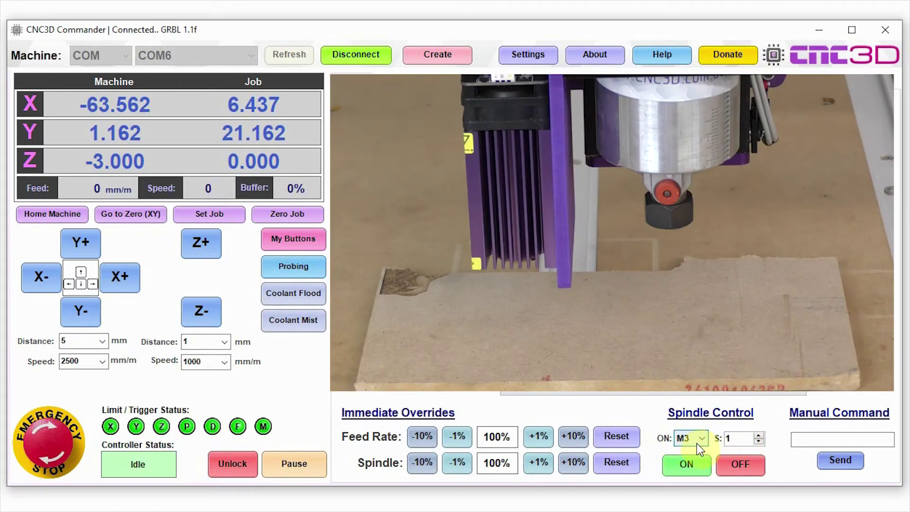
left_click(738, 439)
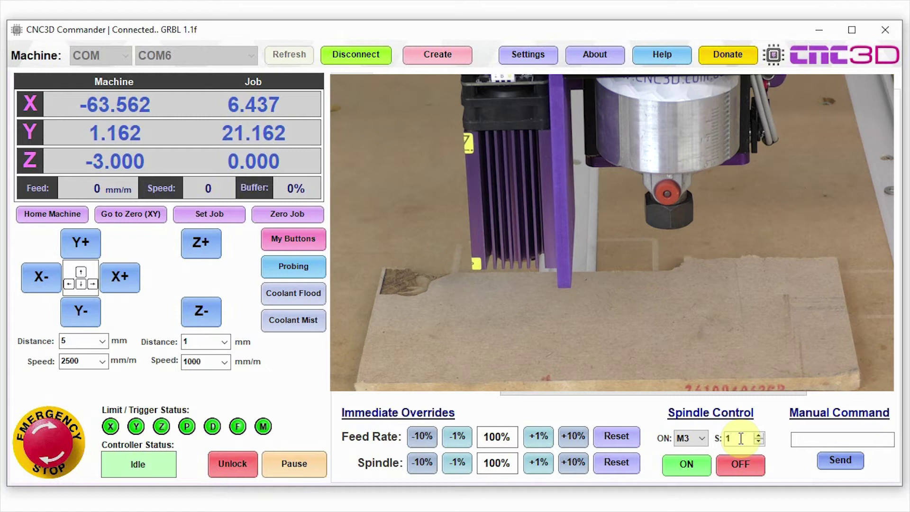
left_click(678, 468)
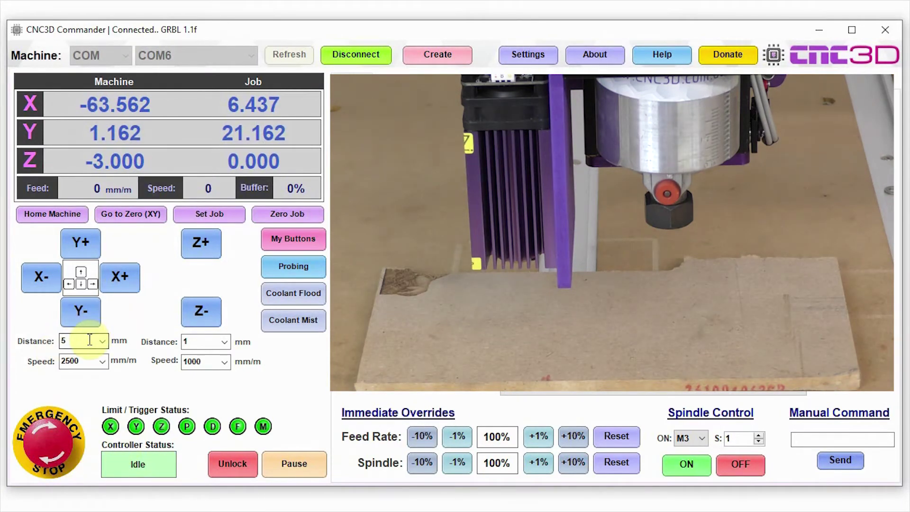
left_click(119, 282)
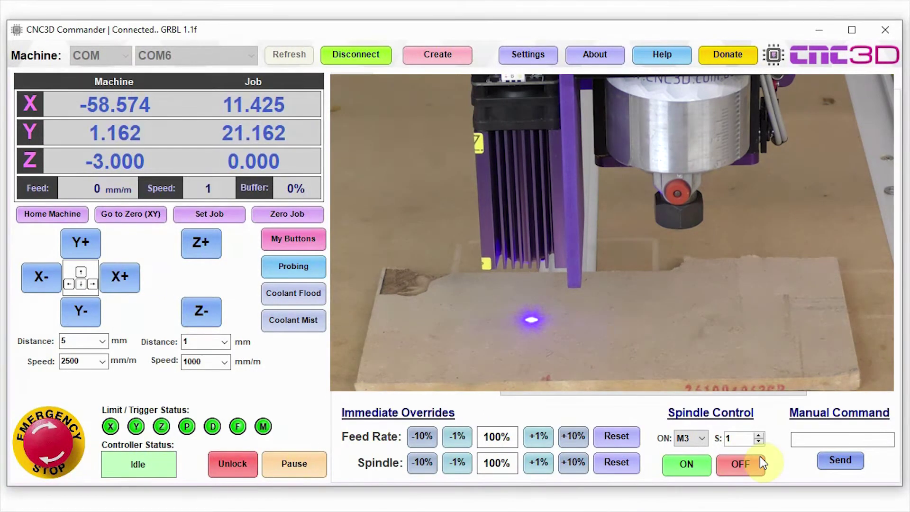
left_click(735, 467)
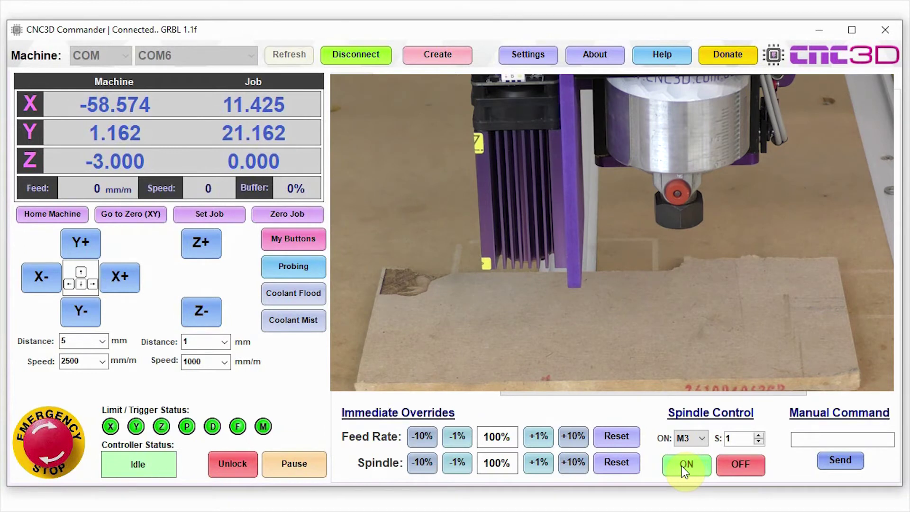
- Repeat the low-power laser test with a 5 mm jog in X-, ending with the laser off
left_click(35, 277)
left_click(799, 436)
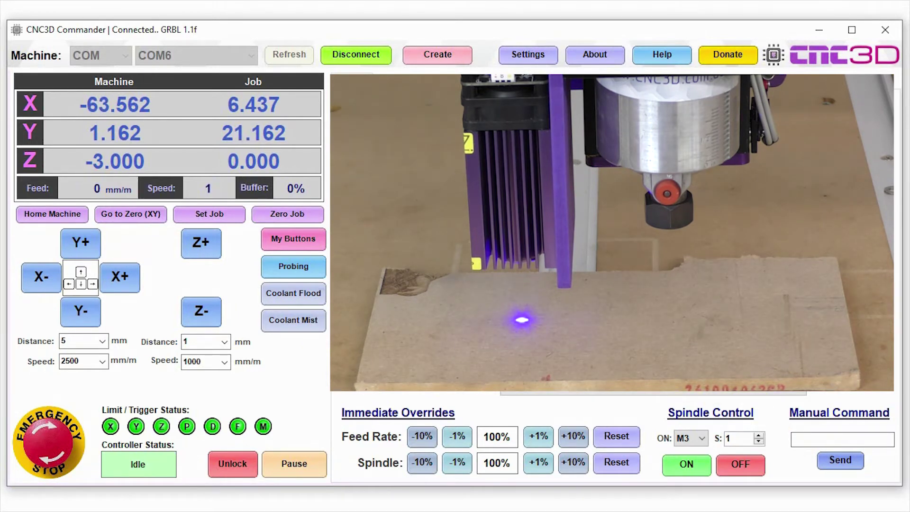
left_click(735, 463)
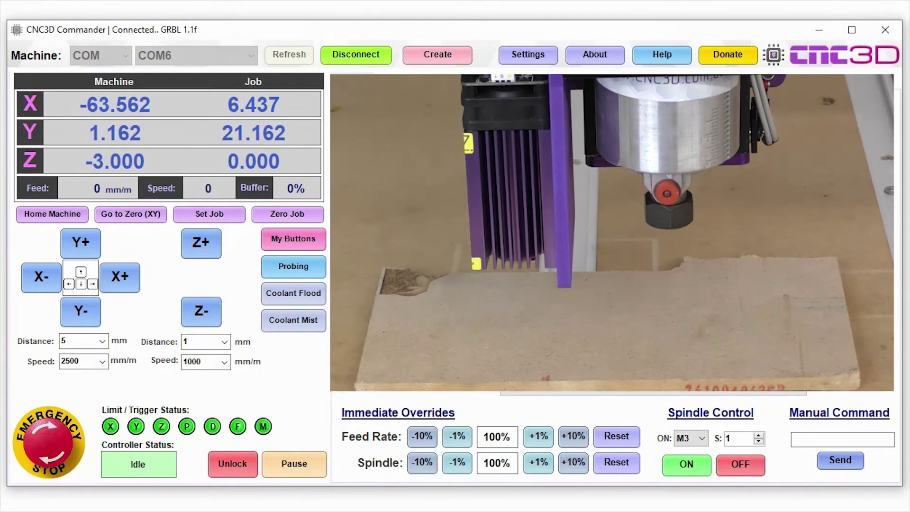
left_click(428, 235)
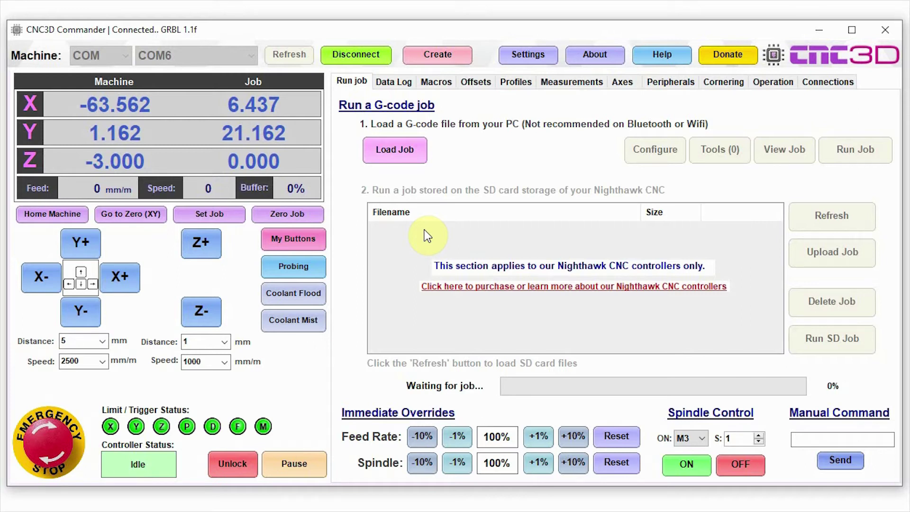
- Load happy turtle.png from the Desktop images folder into the Laser Image engraver
left_click(436, 61)
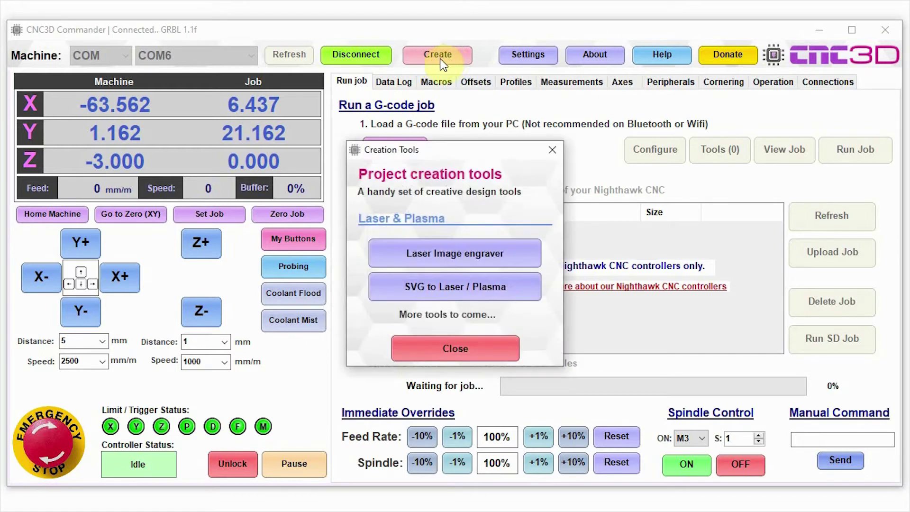
left_click(424, 255)
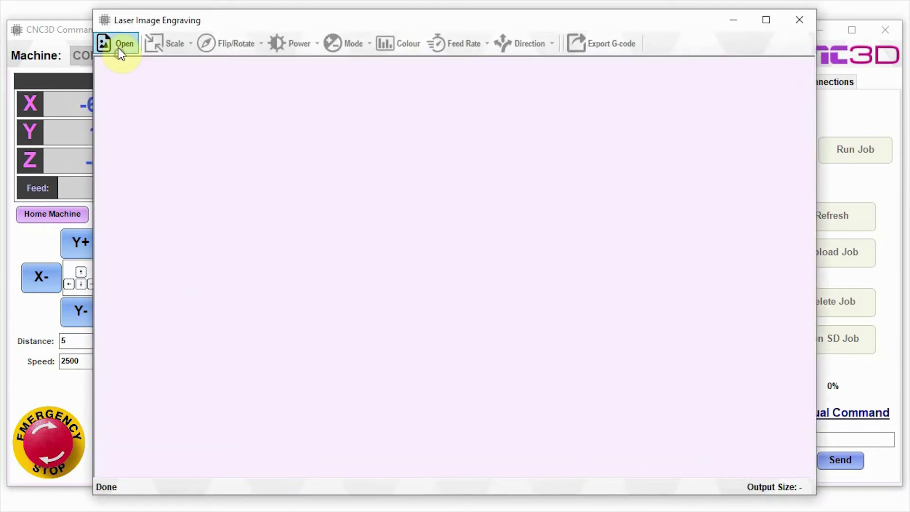
left_click(118, 47)
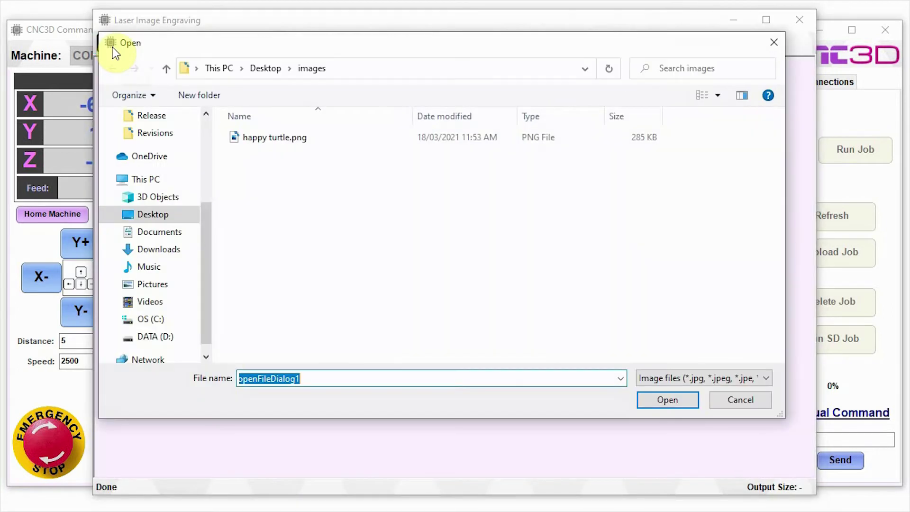
left_click(262, 137)
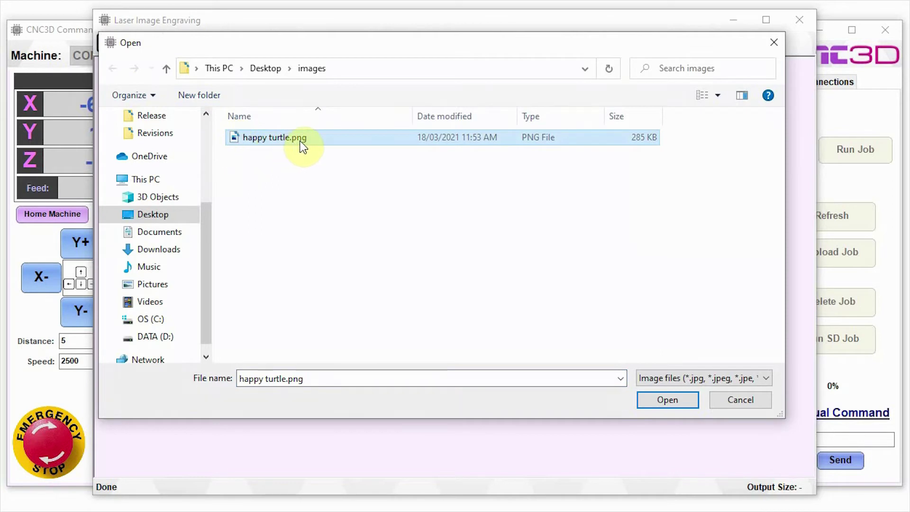
left_click(659, 400)
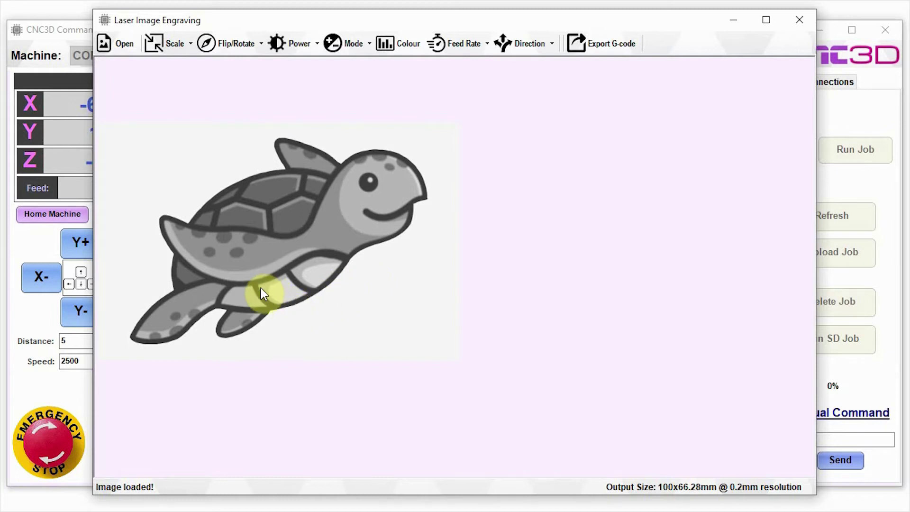
- Scale the turtle image to a width of 80 mm with the aspect ratio locked
left_click(167, 45)
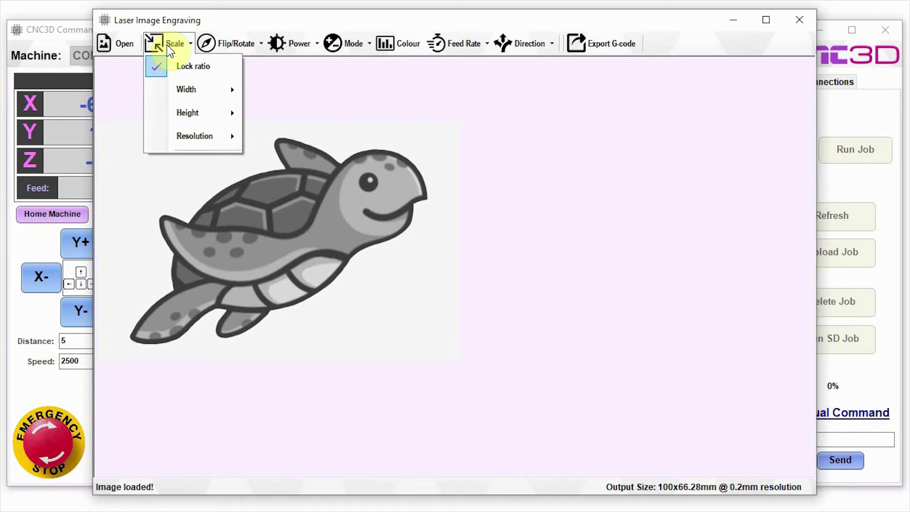
mouse_move(178, 90)
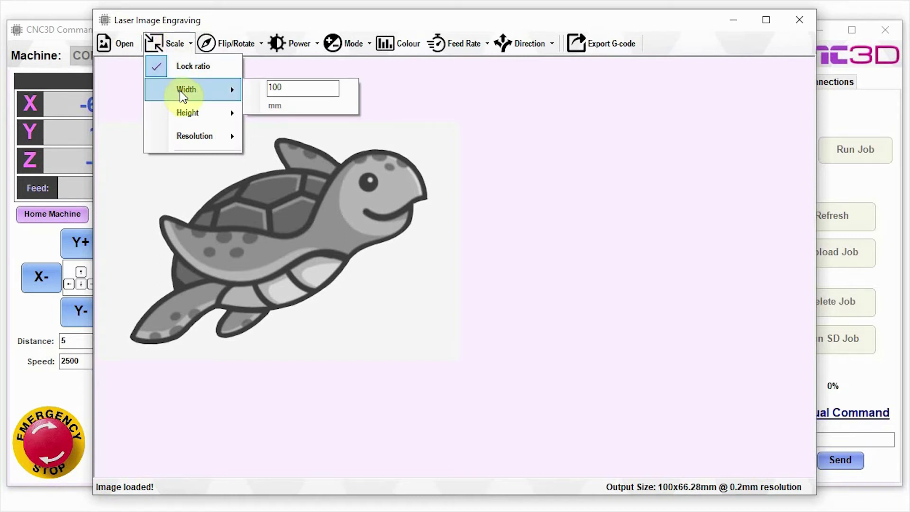
mouse_move(196, 116)
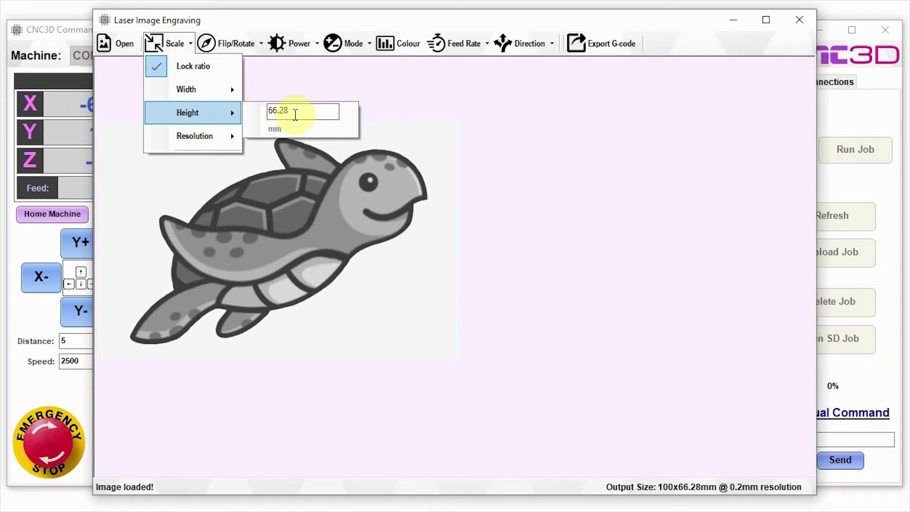
double_click(298, 89)
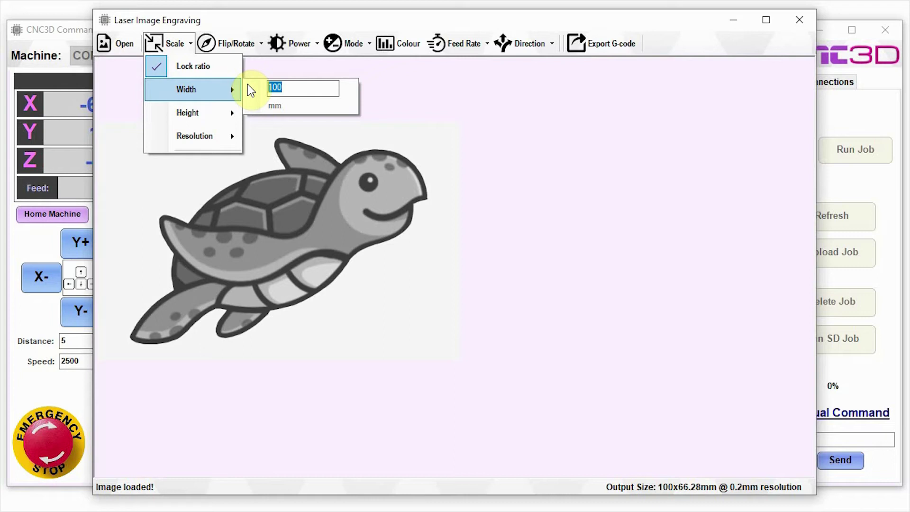
type("80")
key("Return")
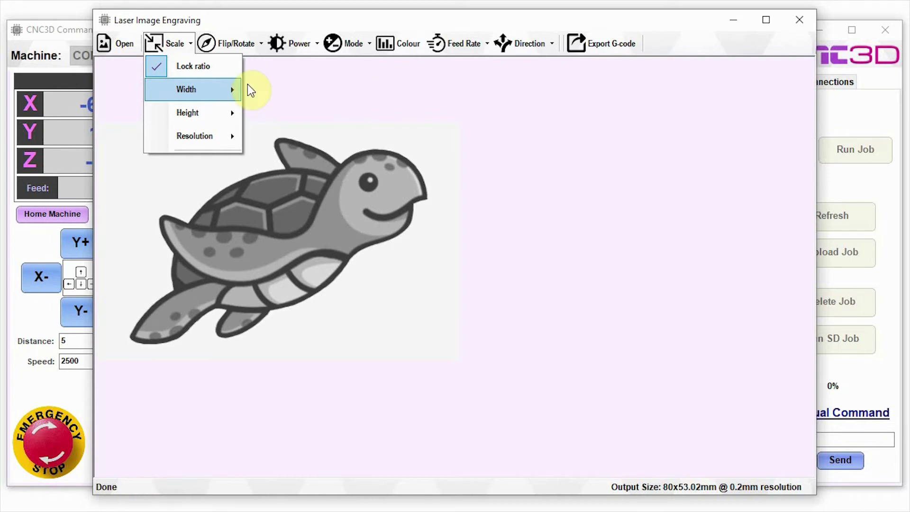
- Examine the turtle image's height, width and resolution scaling settings
left_click(189, 114)
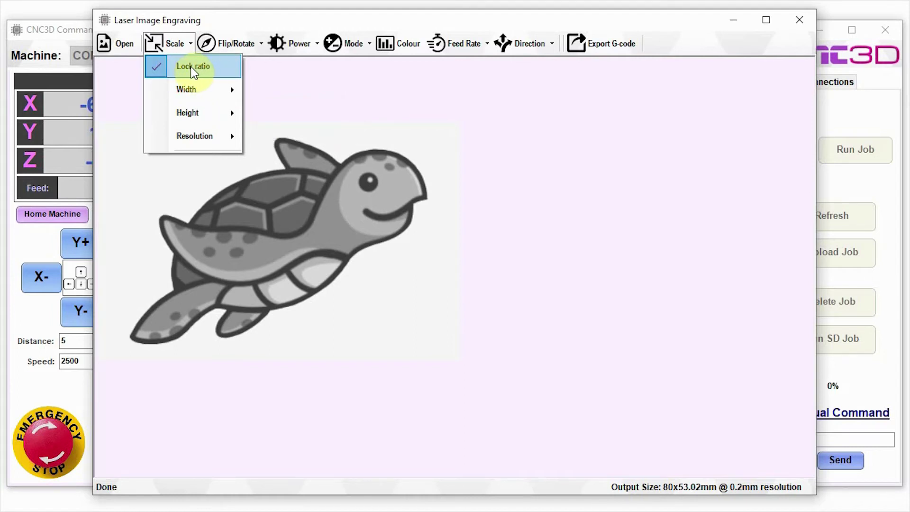
left_click(187, 90)
double_click(278, 89)
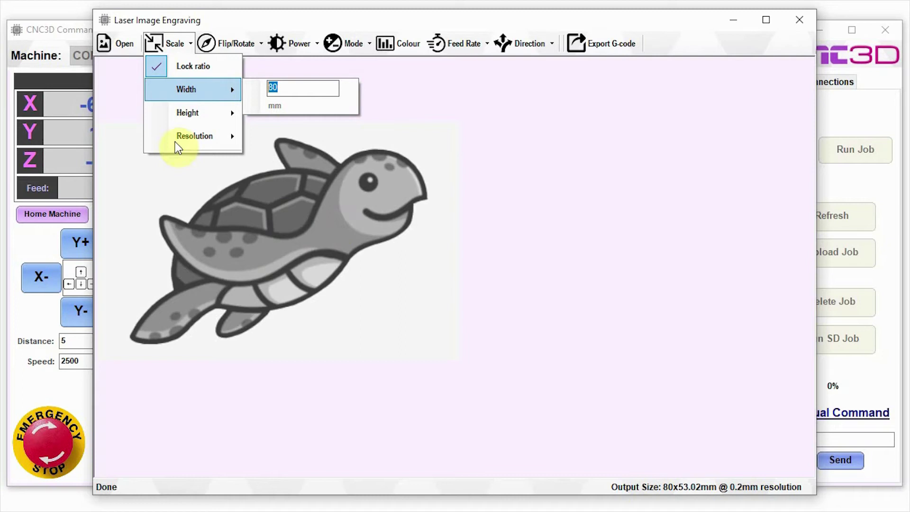
mouse_move(173, 135)
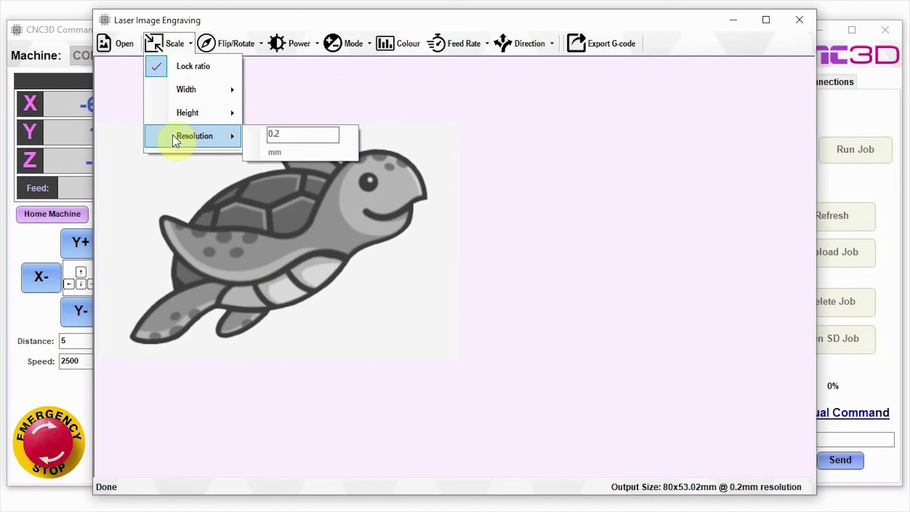
double_click(299, 135)
left_click(296, 138)
double_click(298, 135)
- Set the maximum laser power for the engraving to 100
left_click(281, 44)
left_click(280, 44)
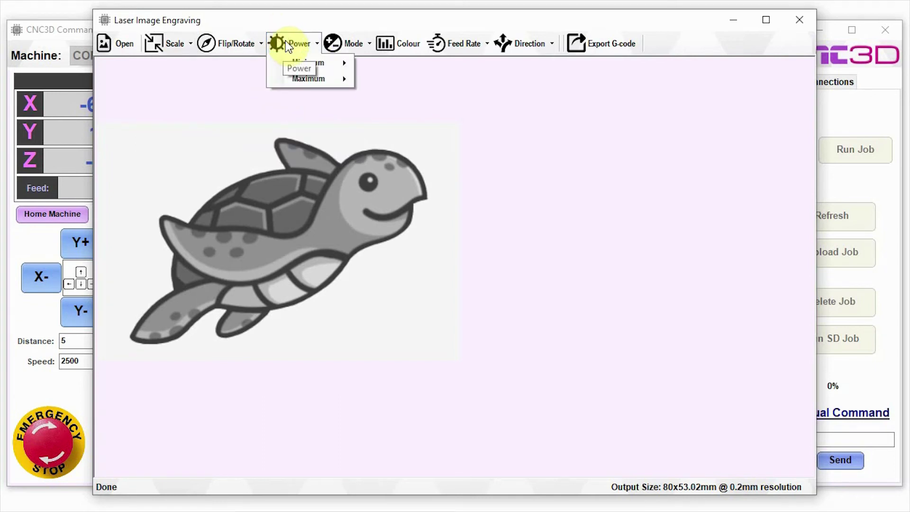
mouse_move(297, 65)
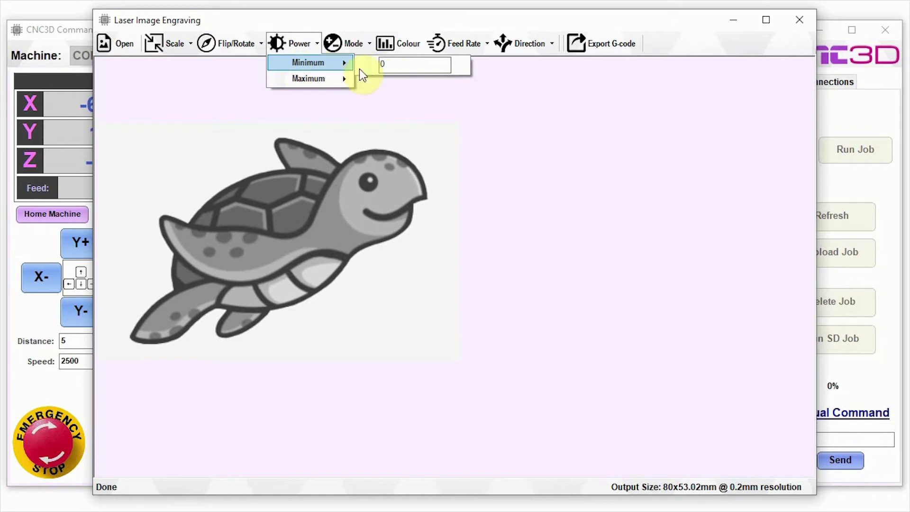
mouse_move(314, 78)
left_click_drag(408, 79, 362, 77)
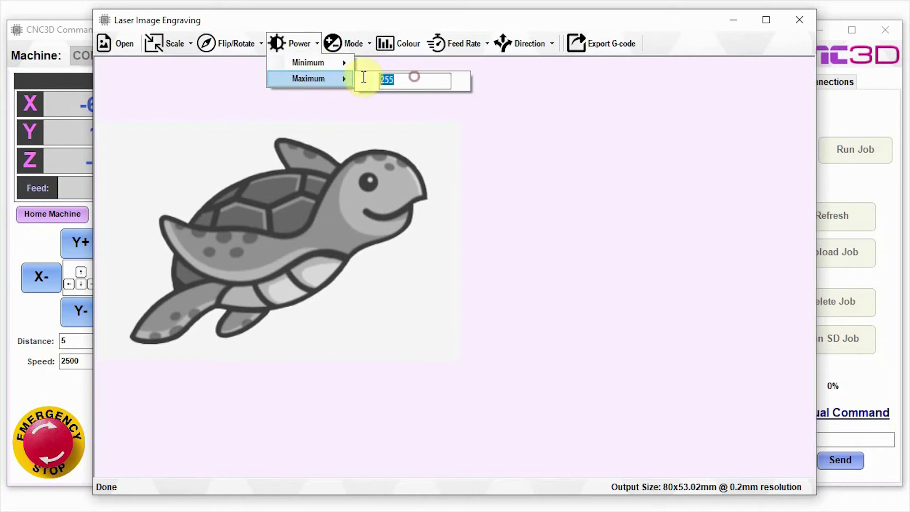
type("100")
double_click(417, 82)
- Set the engraving feed rate to 2000 mm/min
left_click(467, 47)
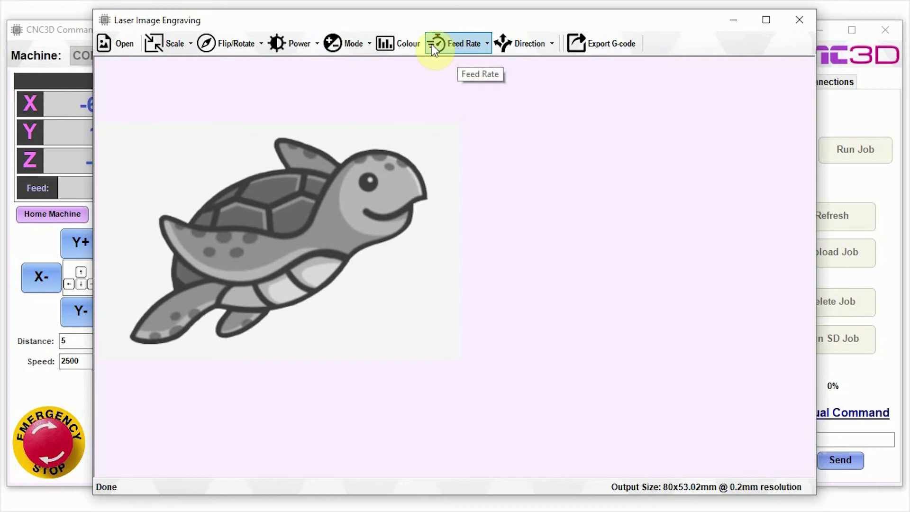
left_click(446, 42)
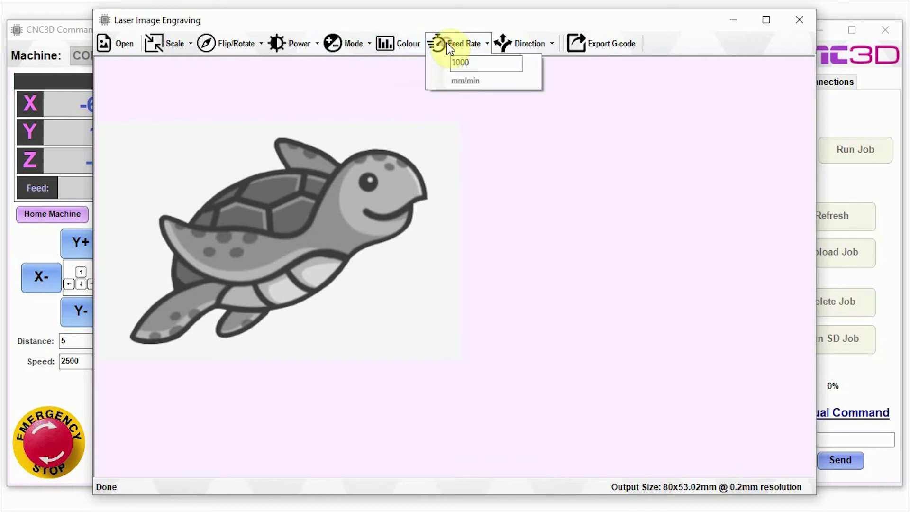
left_click(487, 63)
key("Return")
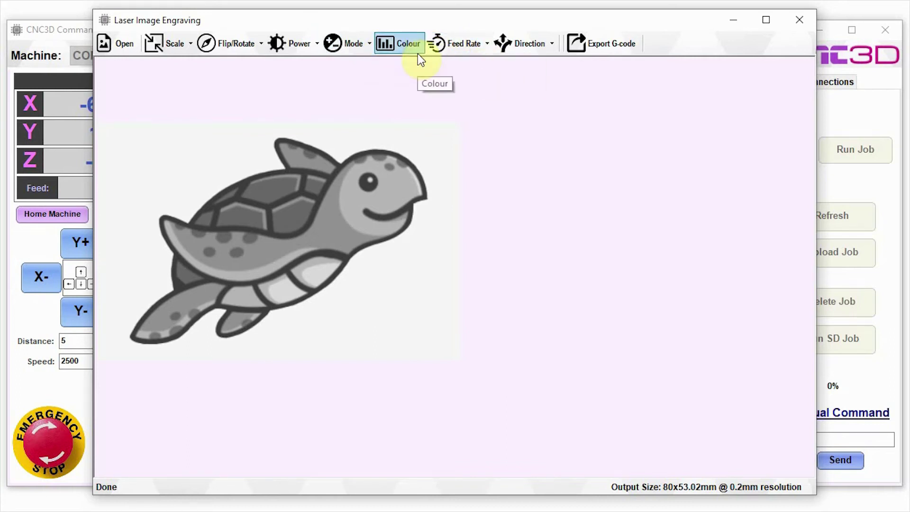
left_click(466, 47)
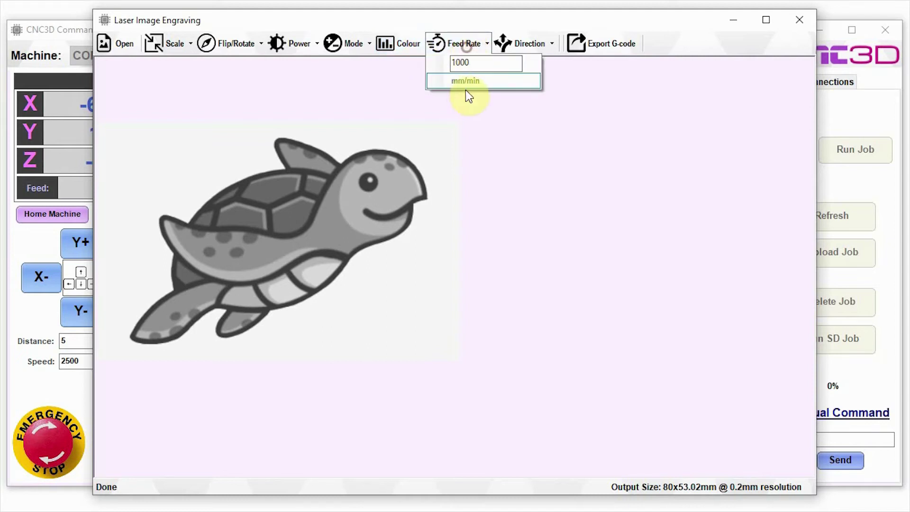
double_click(479, 63)
type("2000")
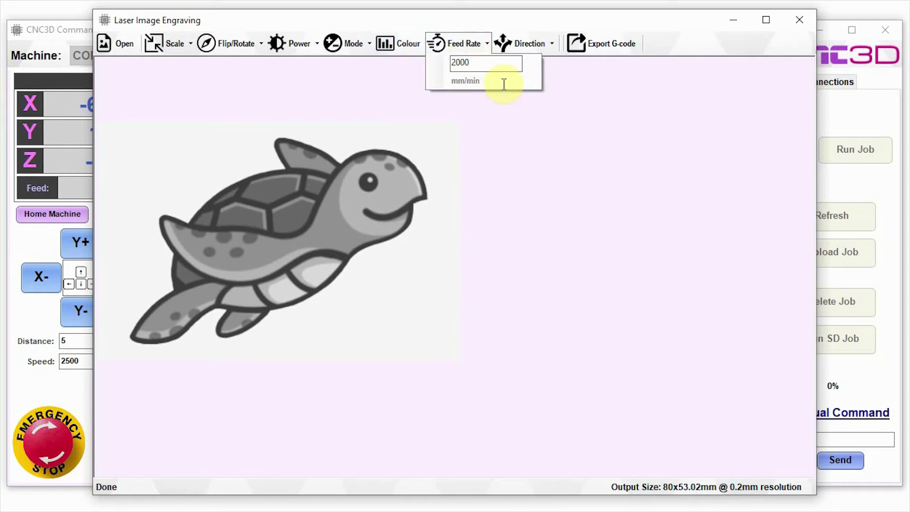
left_click(517, 124)
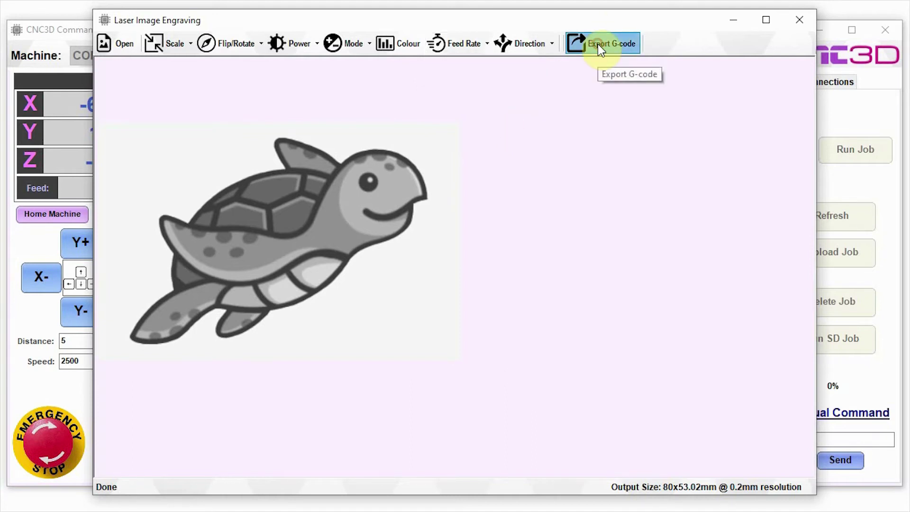
- Export the turtle engraving as G-code named turtle.nc in the images folder on the desktop
left_click(599, 44)
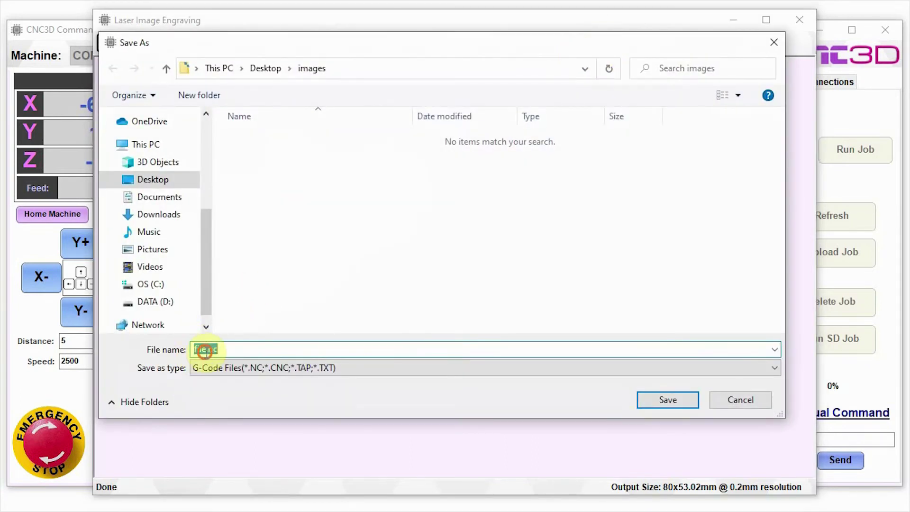
left_click(203, 349)
double_click(202, 349)
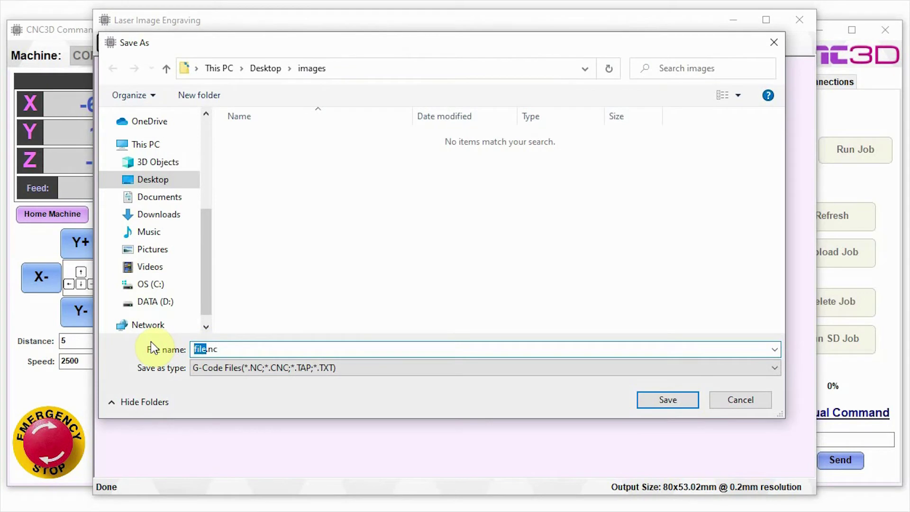
type("turtle")
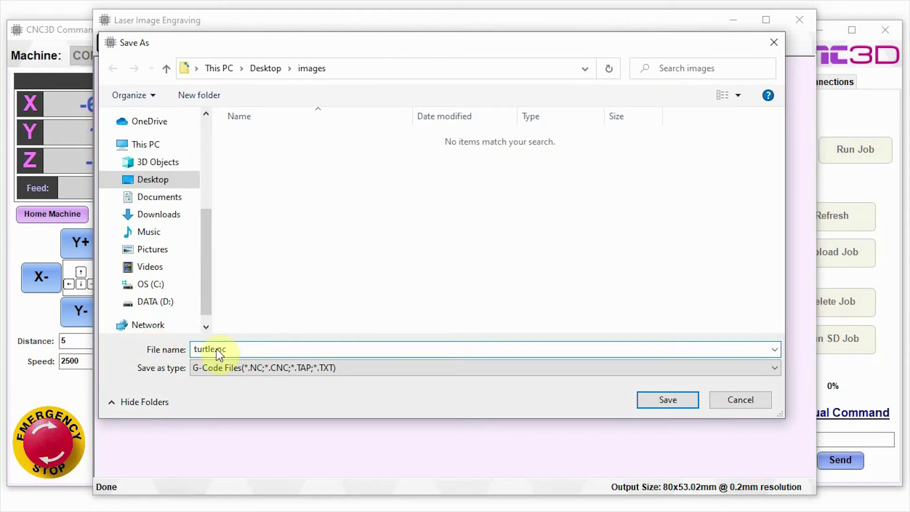
left_click(649, 399)
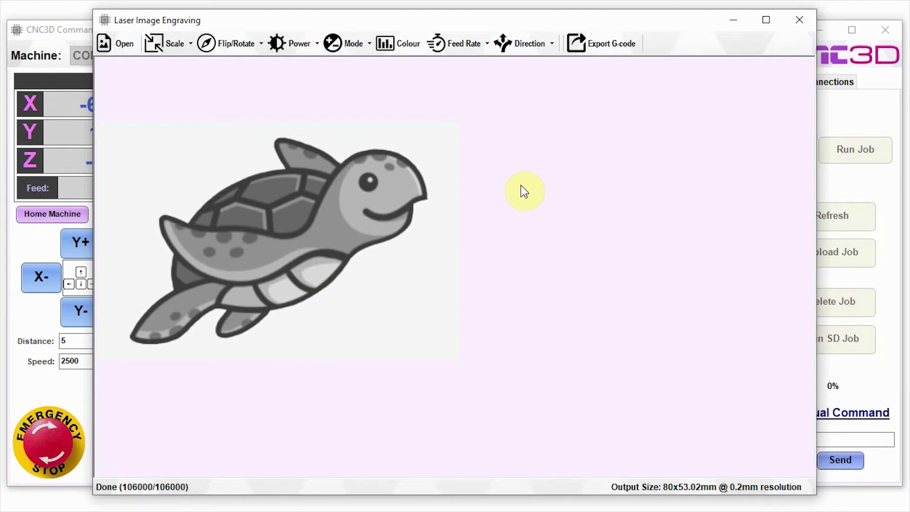
- Close the laser image engraver and project creation tools, and load turtle.nc as the G-code job
left_click(800, 21)
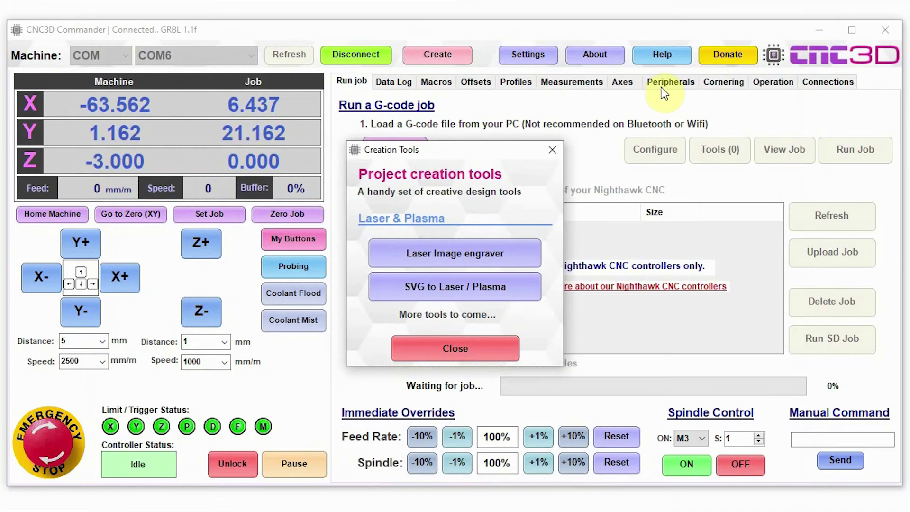
left_click(448, 350)
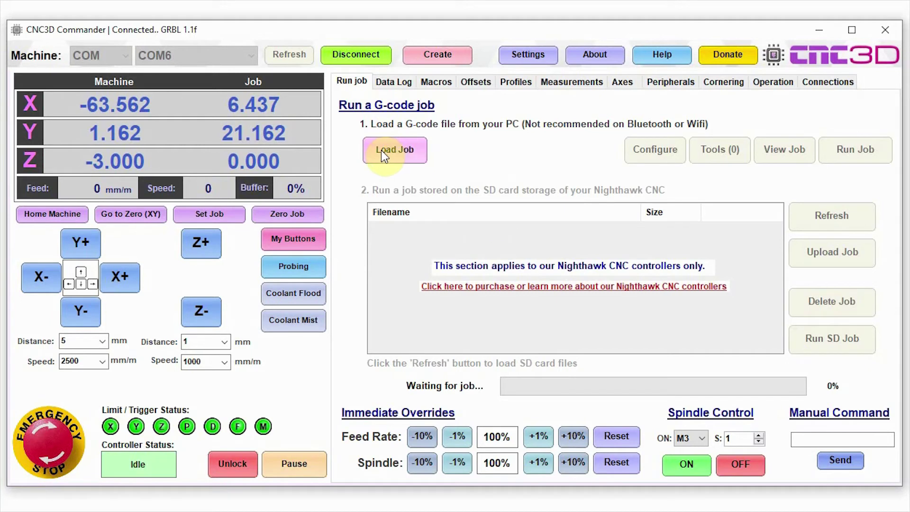
left_click(395, 152)
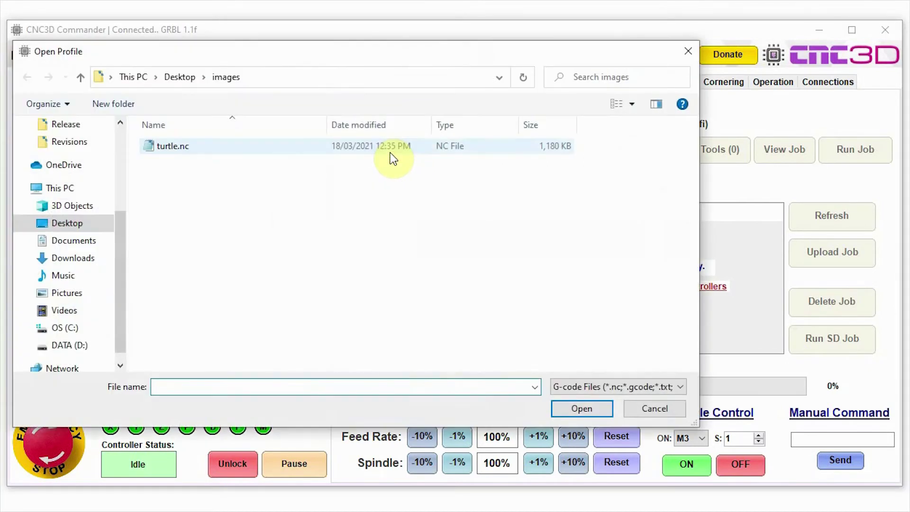
left_click(170, 146)
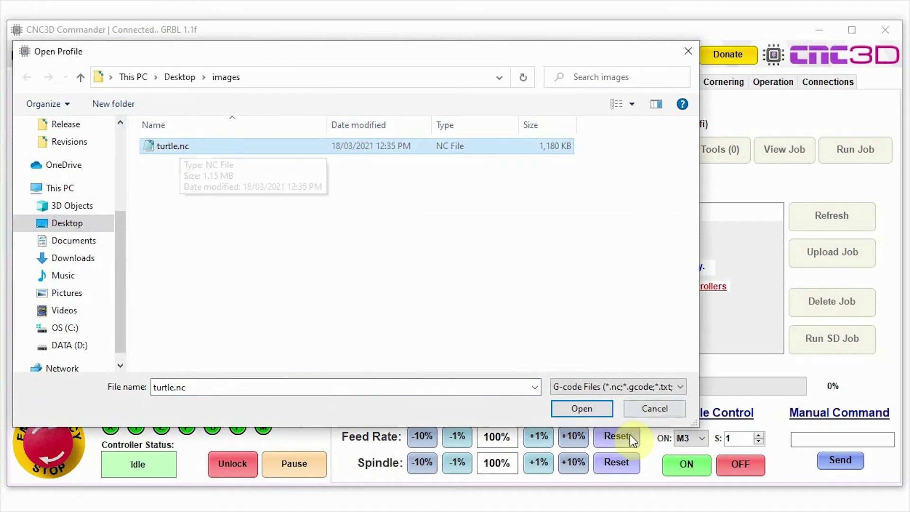
left_click(587, 411)
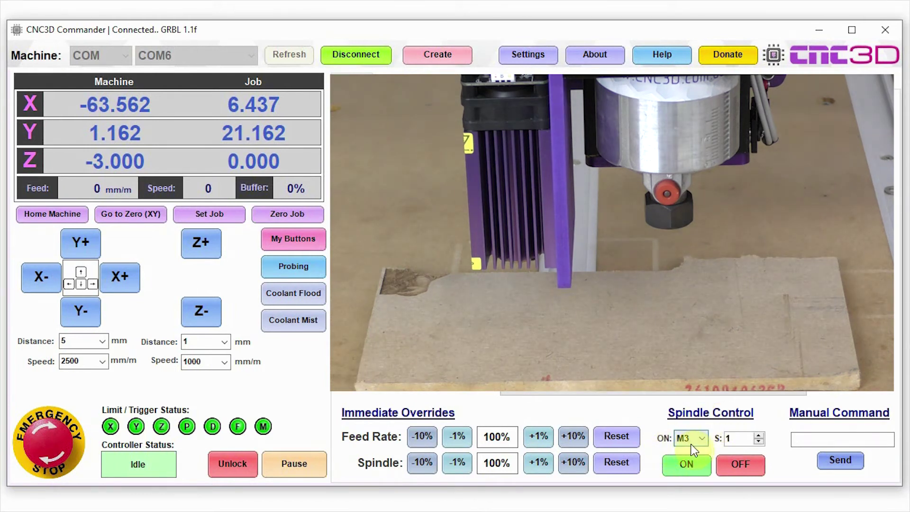
- Switch the laser on with M3 at S 1 and jog it 5 mm in the X+ direction
left_click(739, 439)
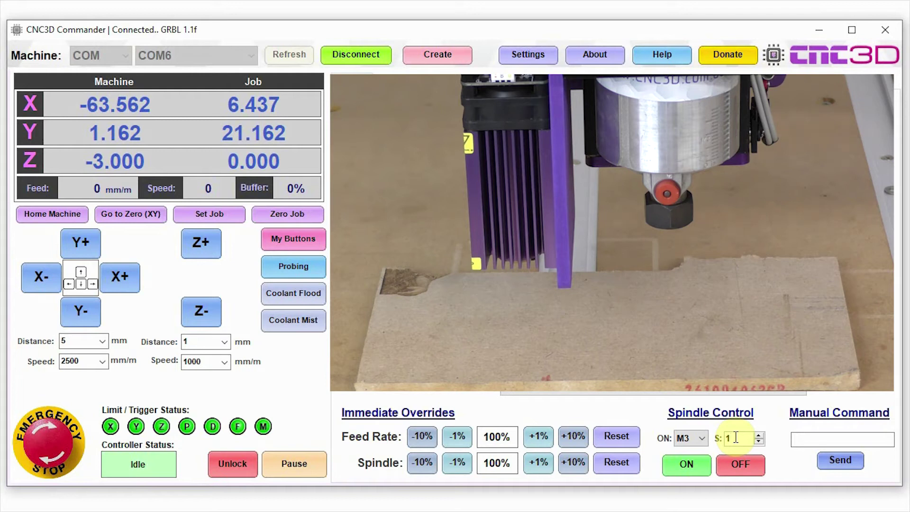
left_click(684, 466)
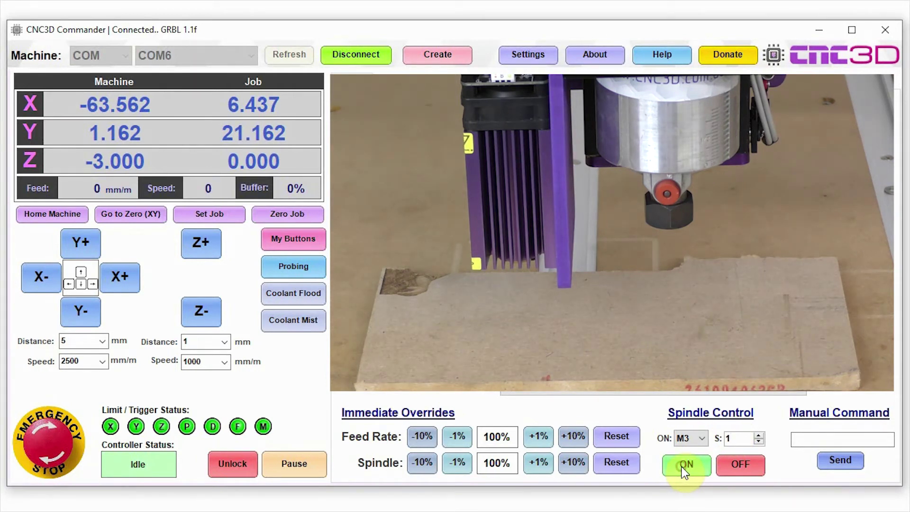
left_click(121, 276)
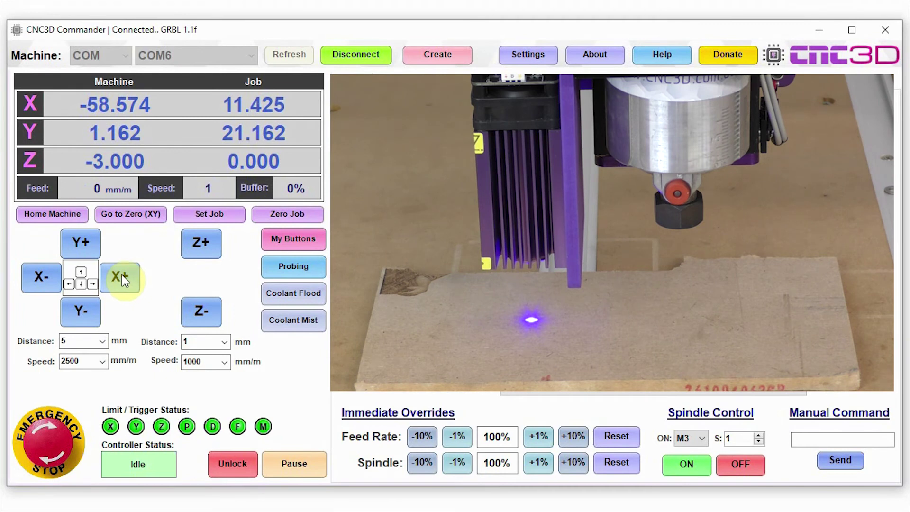
- Jog the laser 55 mm in the Y- direction in 5 mm increments, towards the board's front edge
left_click(87, 314)
left_click(87, 313)
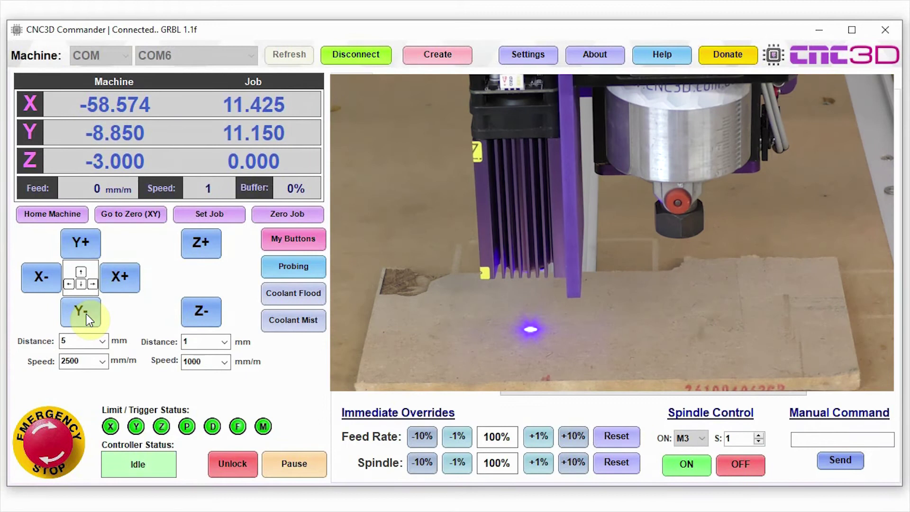
left_click(87, 314)
left_click(84, 313)
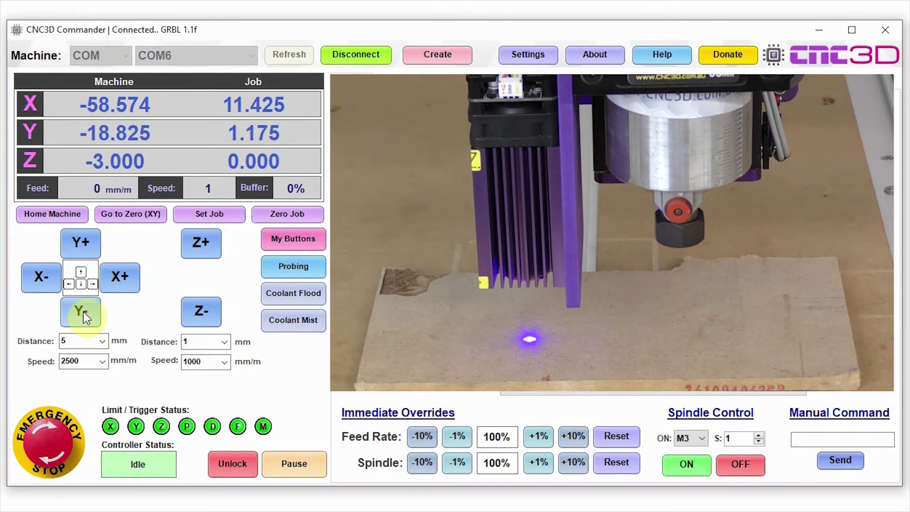
left_click(79, 319)
left_click(80, 319)
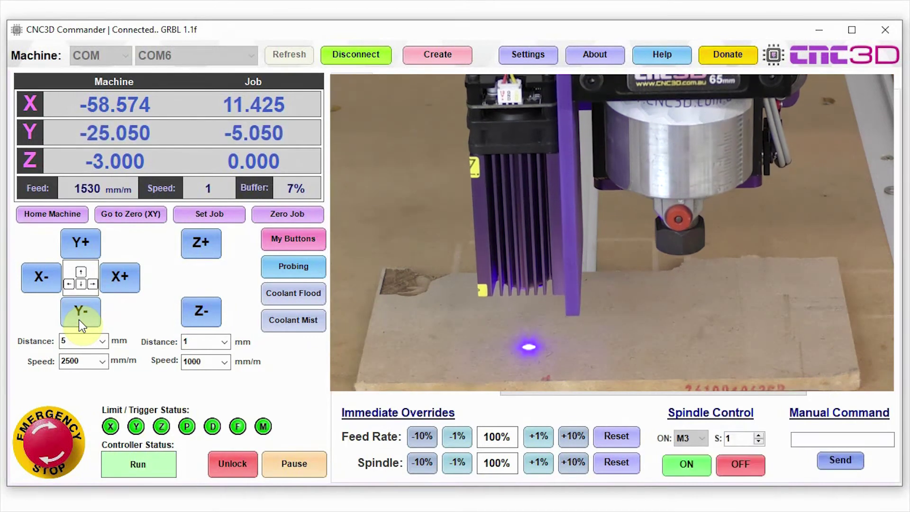
left_click(79, 319)
left_click(78, 320)
left_click(78, 319)
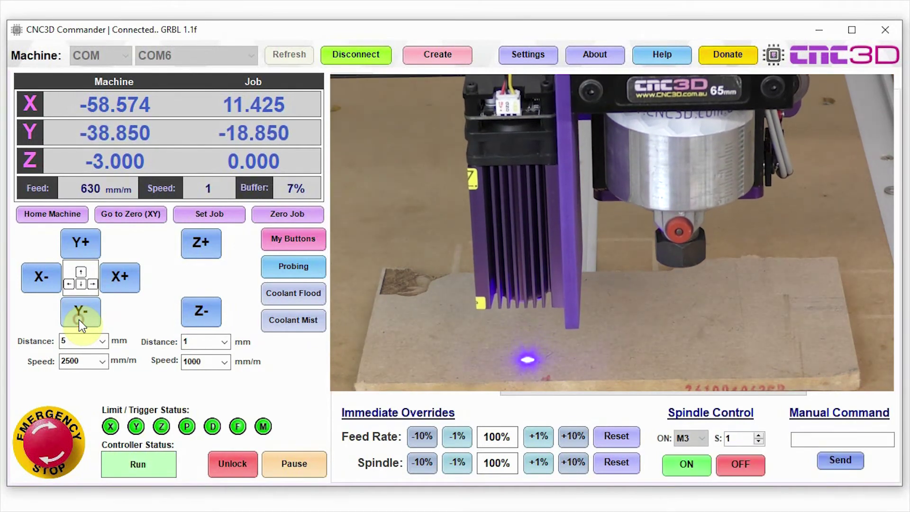
left_click(78, 319)
left_click(79, 319)
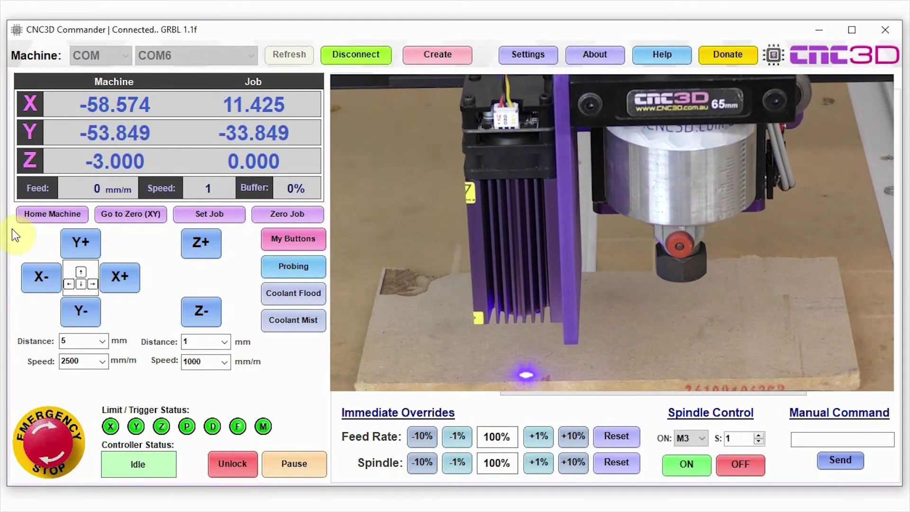
- Jog the laser 35 mm in the X- direction in 5 mm increments along the board's front edge
left_click(40, 277)
left_click(40, 277)
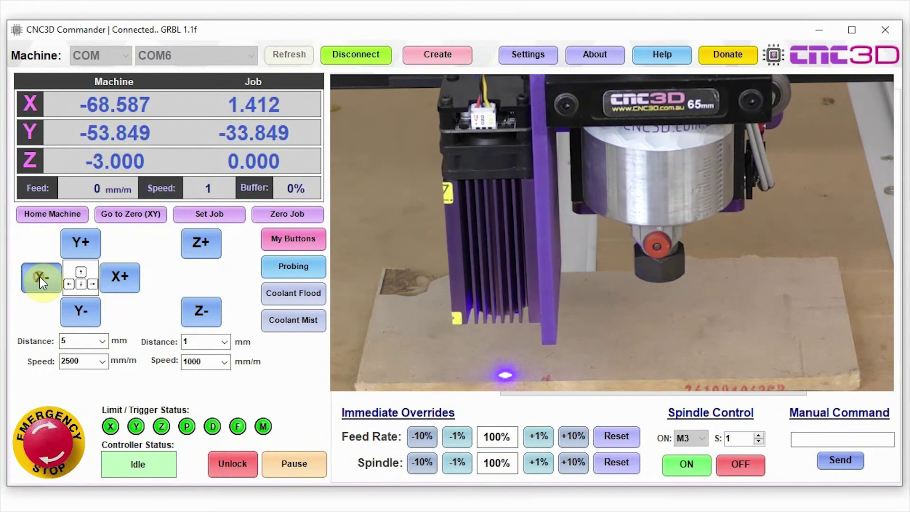
left_click(40, 277)
left_click(39, 278)
left_click(39, 277)
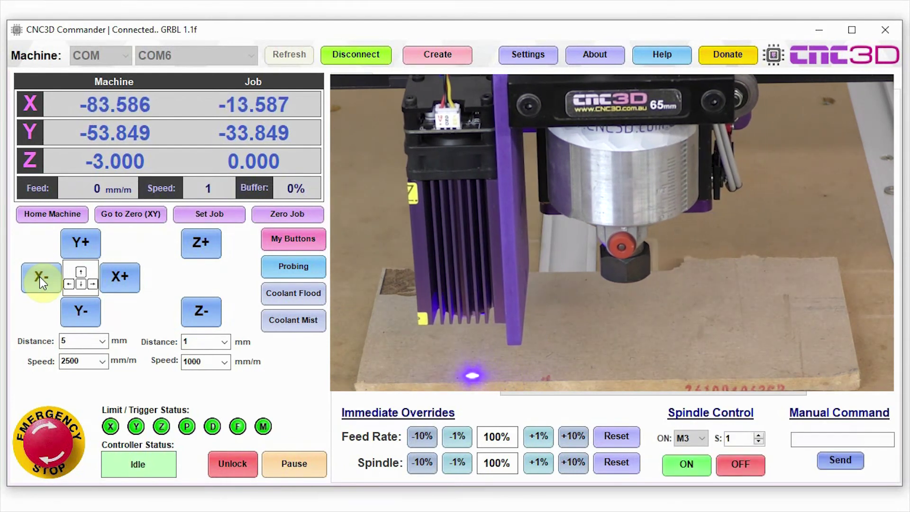
left_click(39, 277)
left_click(40, 278)
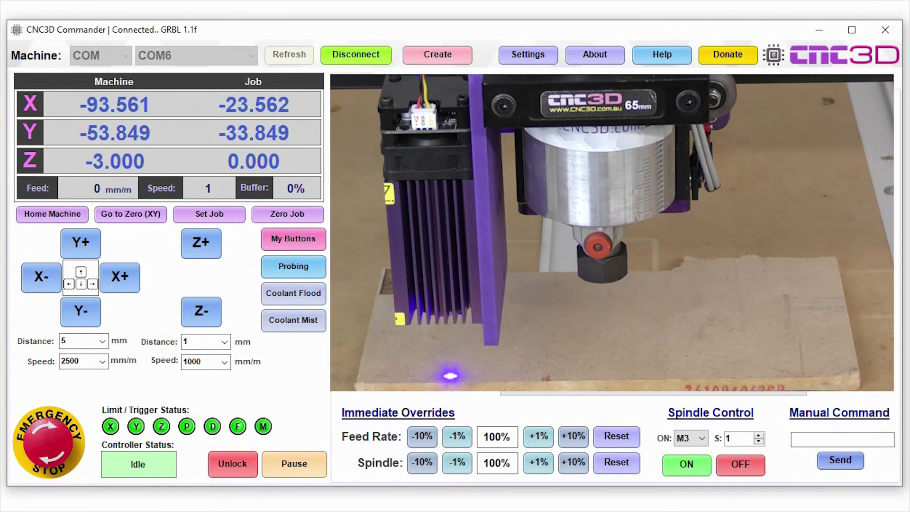
- Switch the laser off and jog it 10 mm in the Y+ direction
left_click(741, 465)
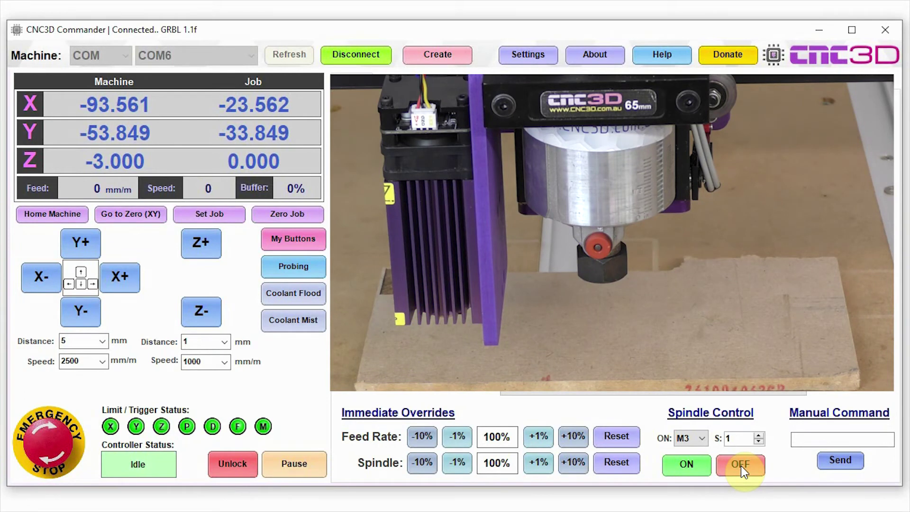
left_click(78, 247)
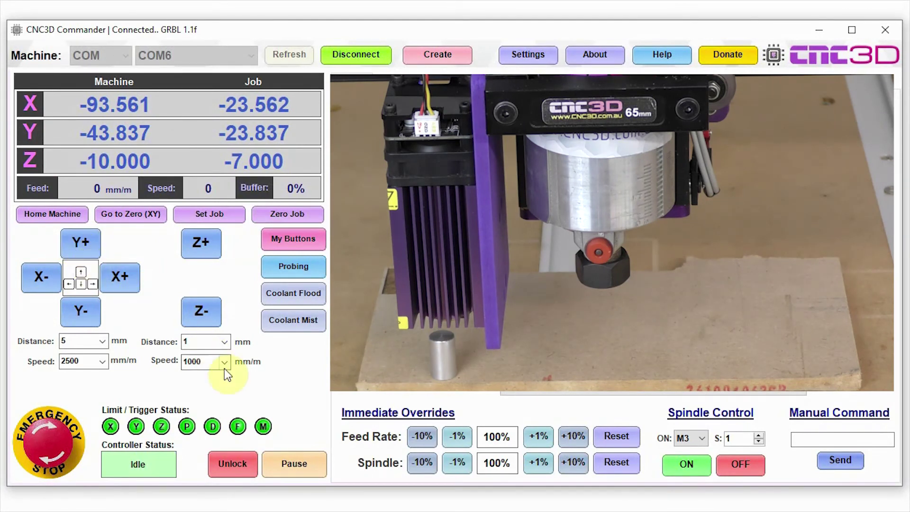
- Lower the laser to machine Z -17 in 1 mm increments using the cylindrical spacer, and zero the job position there
left_click(198, 342)
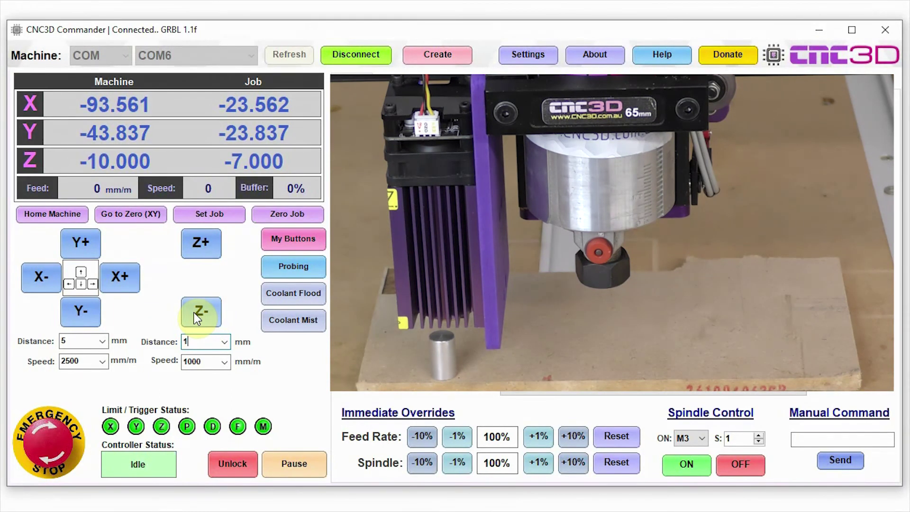
left_click(198, 314)
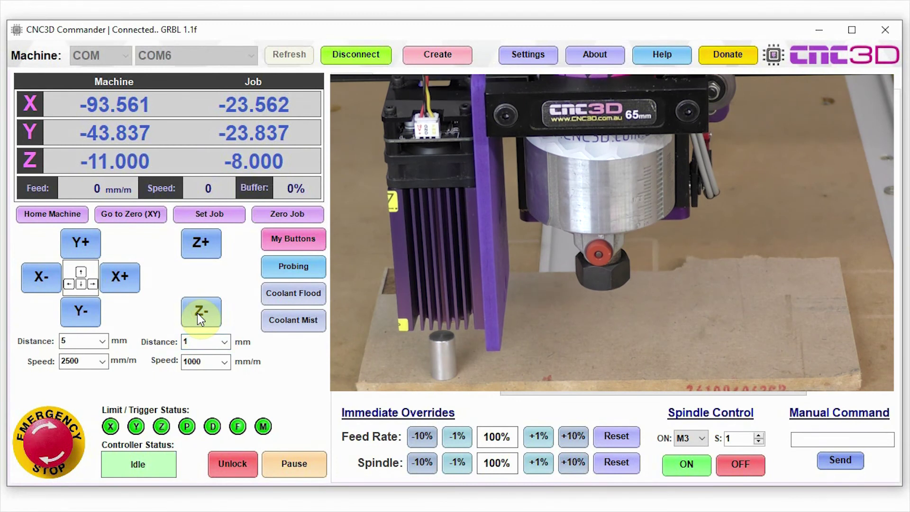
left_click(197, 313)
left_click(198, 314)
left_click(198, 314)
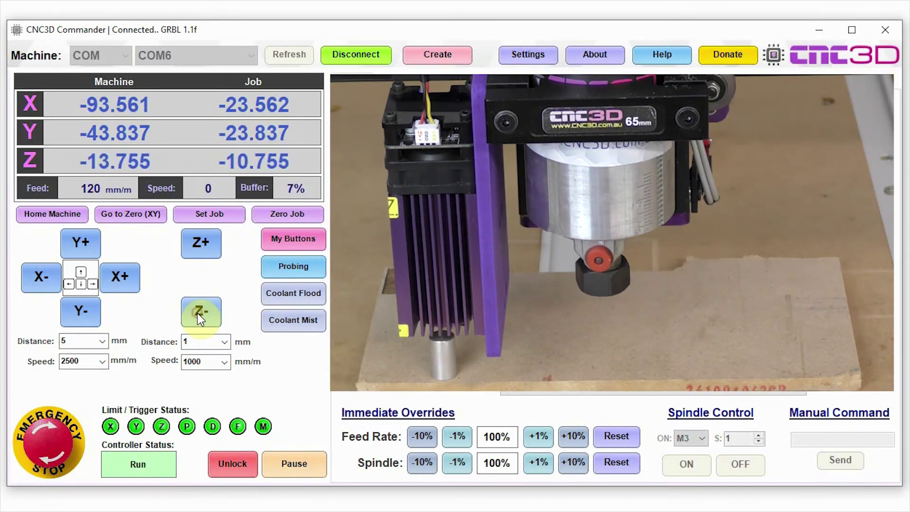
left_click(197, 313)
left_click(197, 314)
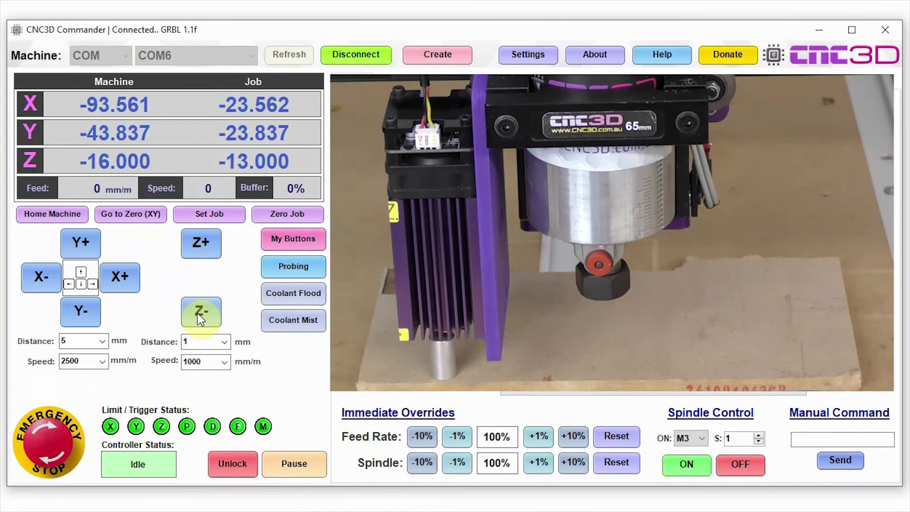
left_click(198, 313)
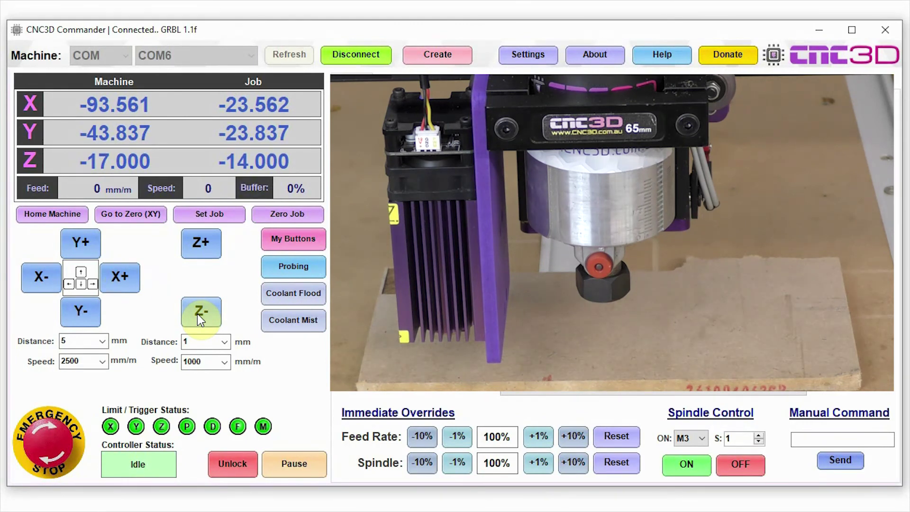
left_click(279, 214)
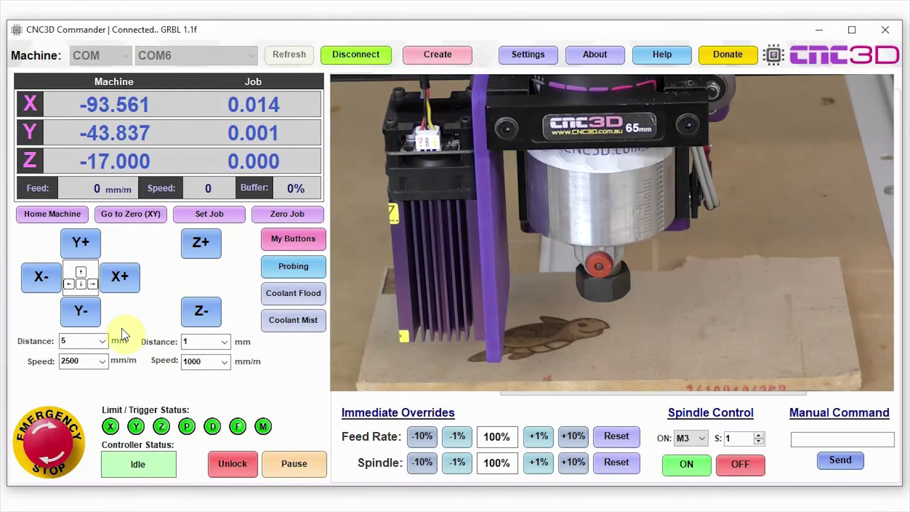
- Set the XY jog distance to 100 mm and jog the laser in the Y+ direction, away from the engraved turtle
left_click(100, 341)
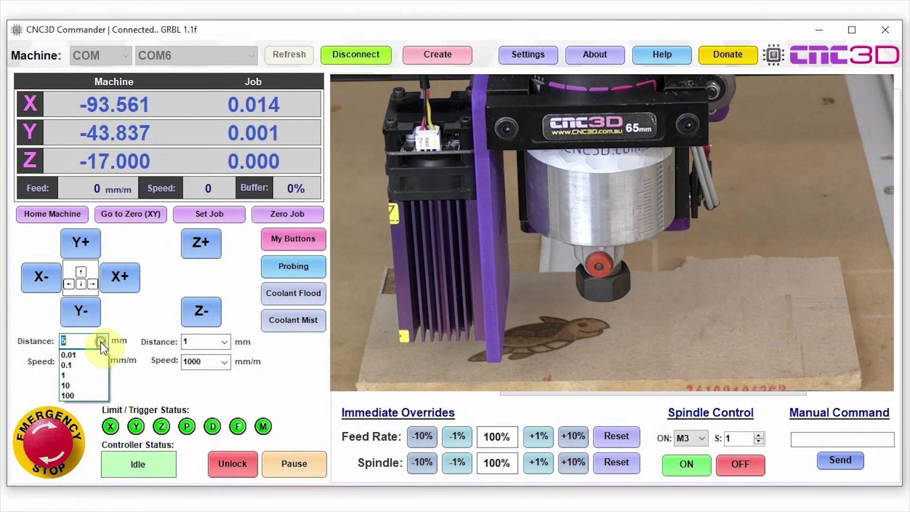
left_click(79, 396)
left_click(83, 243)
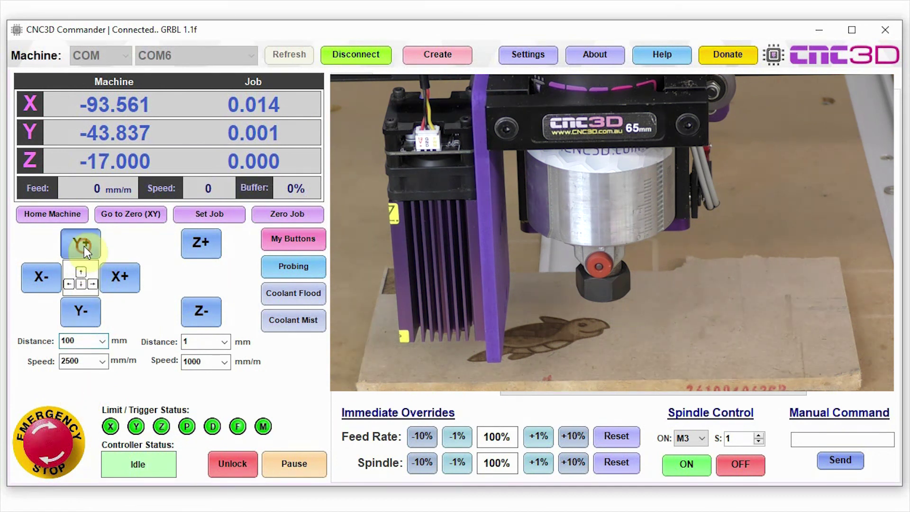